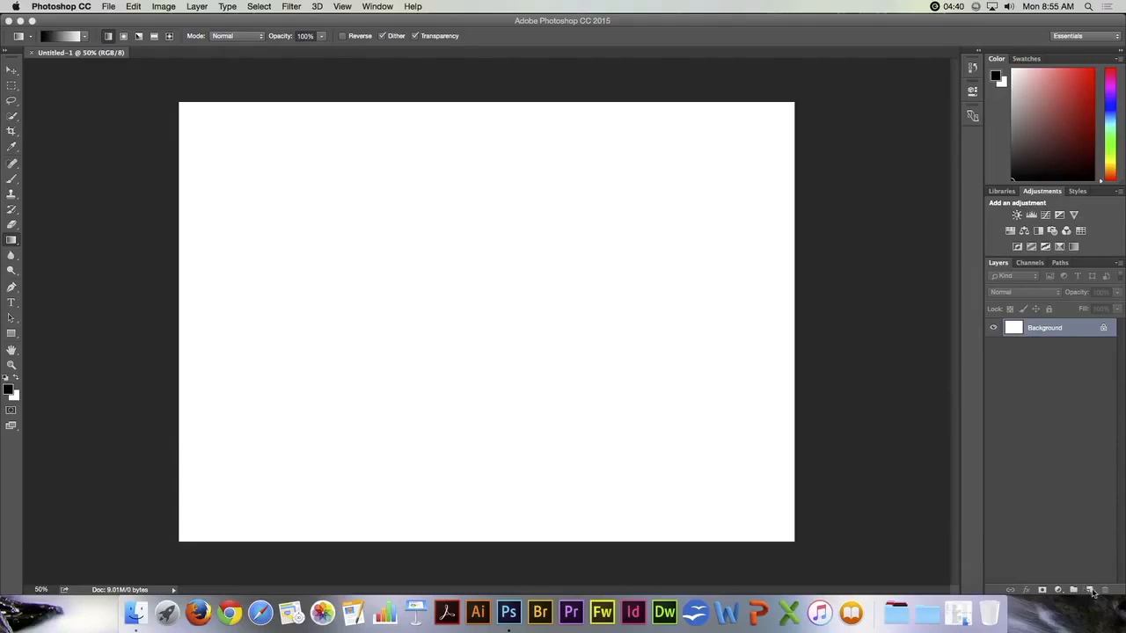
Add a new layer and make a large perfect-circle selection outward from the middle of the canvas.
left_click(1089, 589)
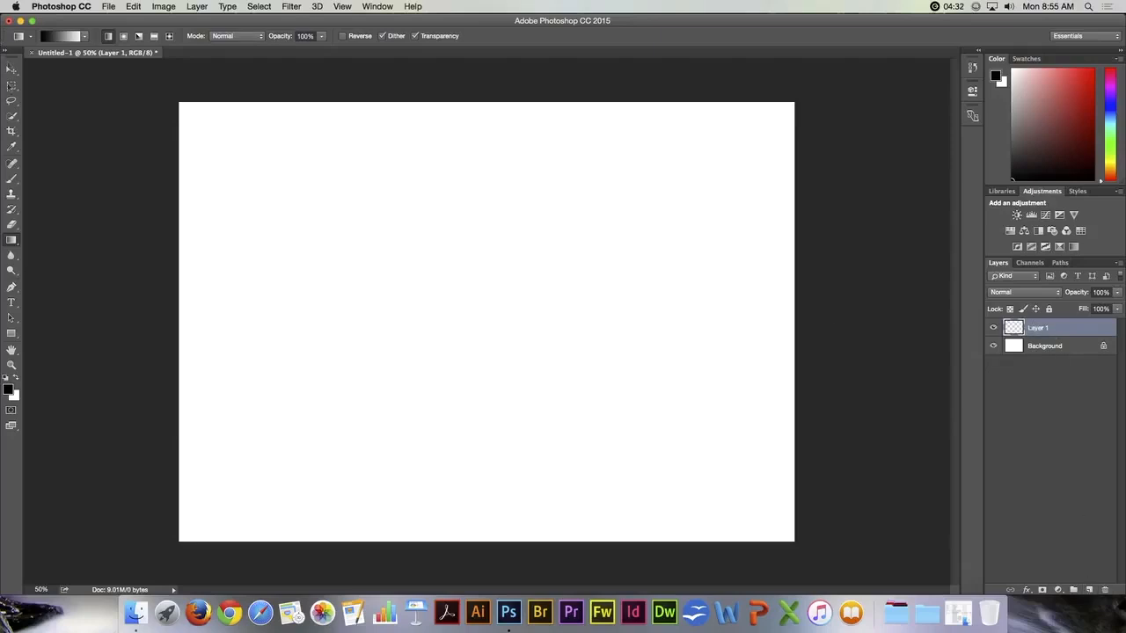
left_click(12, 85)
left_click(46, 96)
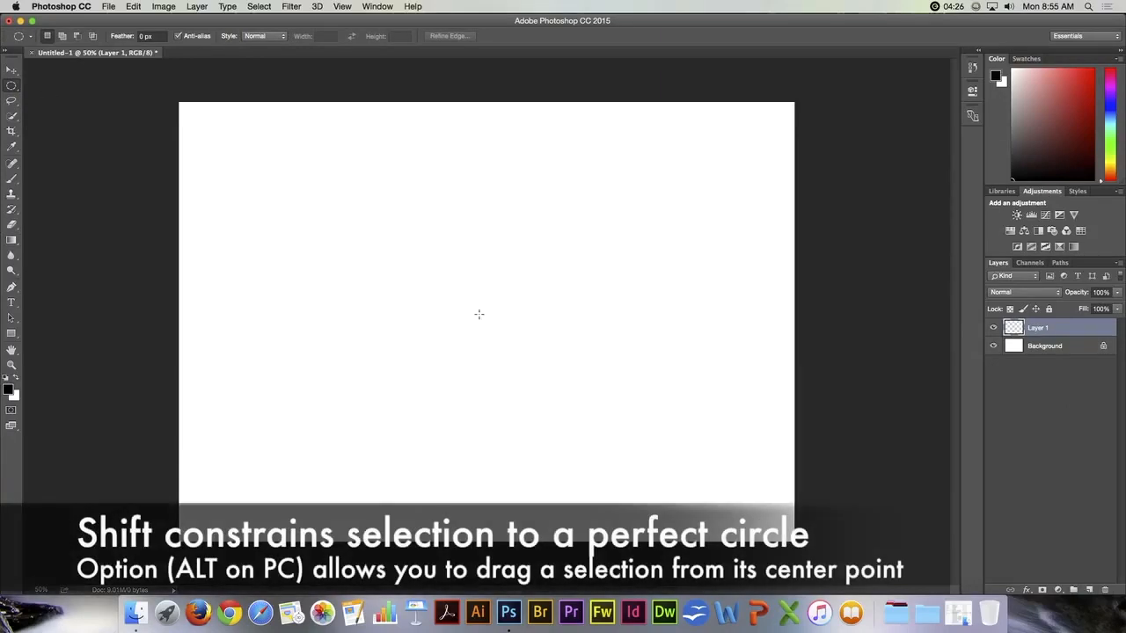
left_click_drag(483, 324, 322, 191)
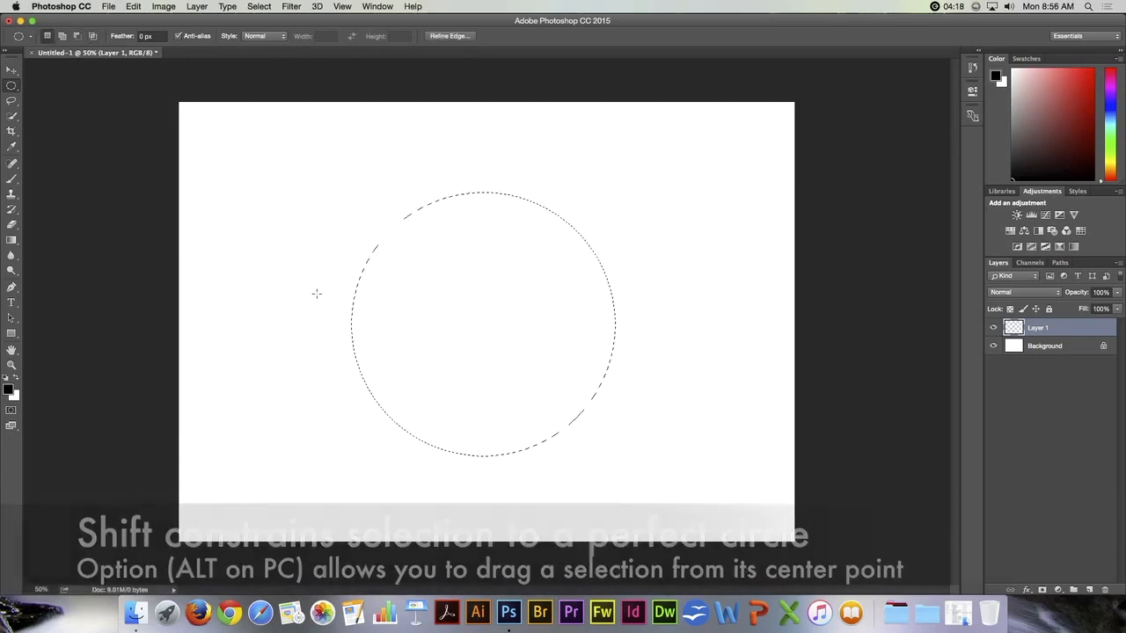
Choose the black-red-yellow gradient preset with the radial style and fill the circular selection from its lower centre outward.
left_click(11, 239)
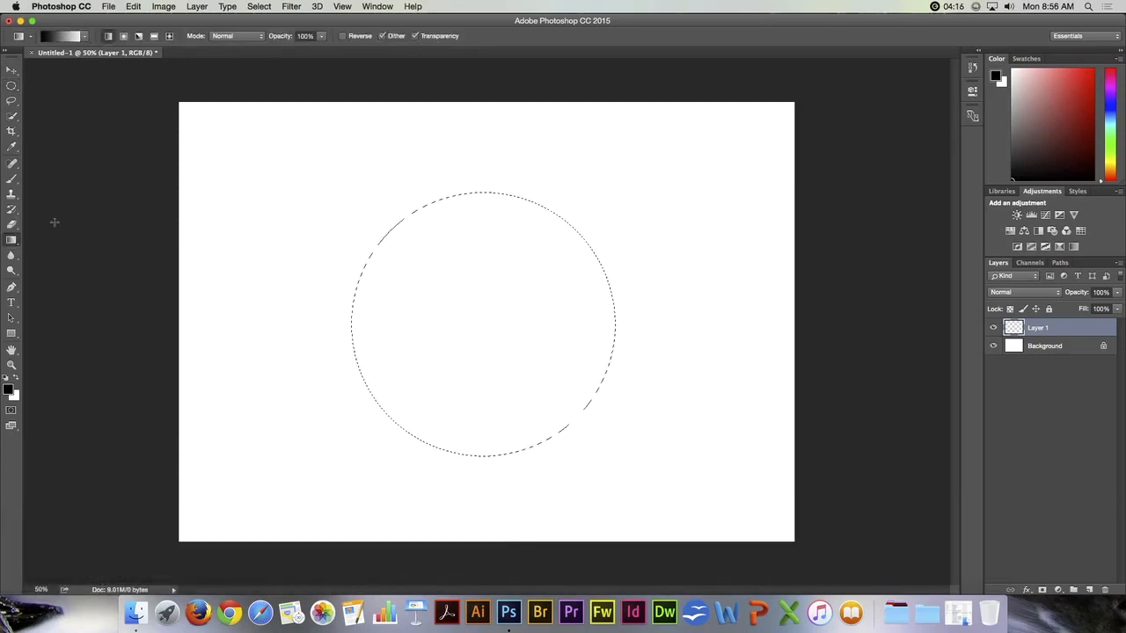
left_click(85, 37)
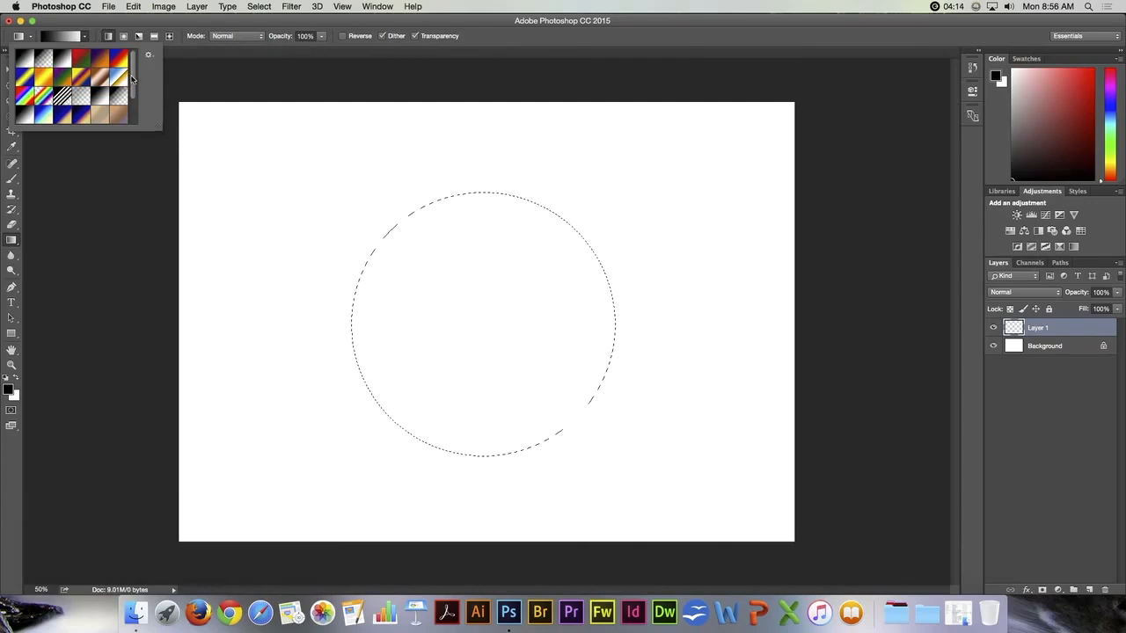
left_click_drag(131, 96, 132, 123)
left_click(43, 114)
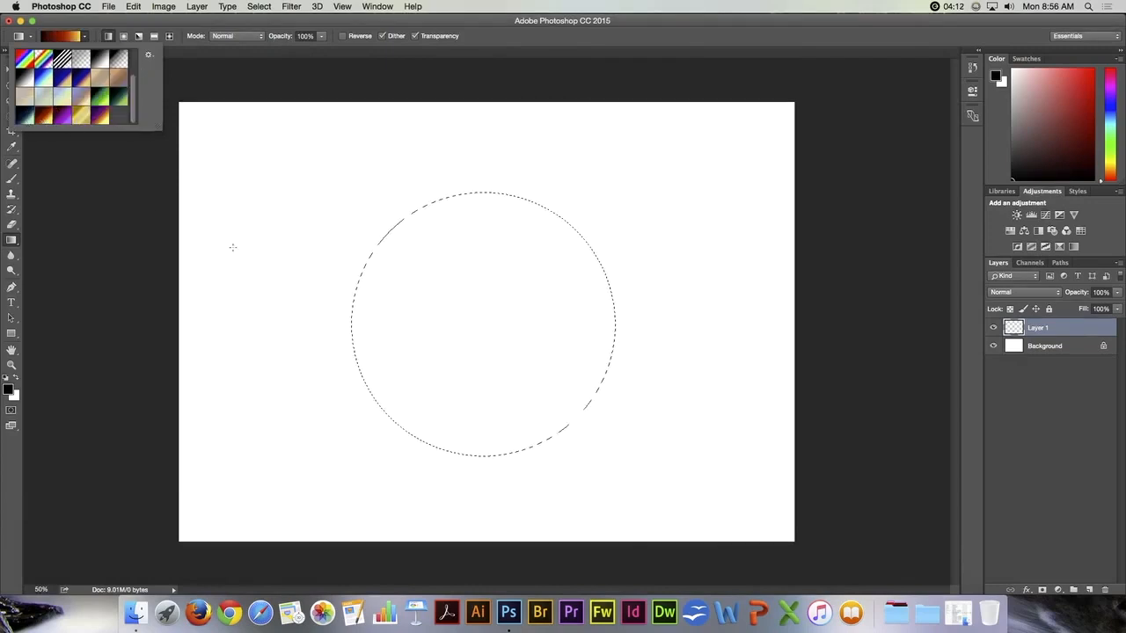
left_click(124, 38)
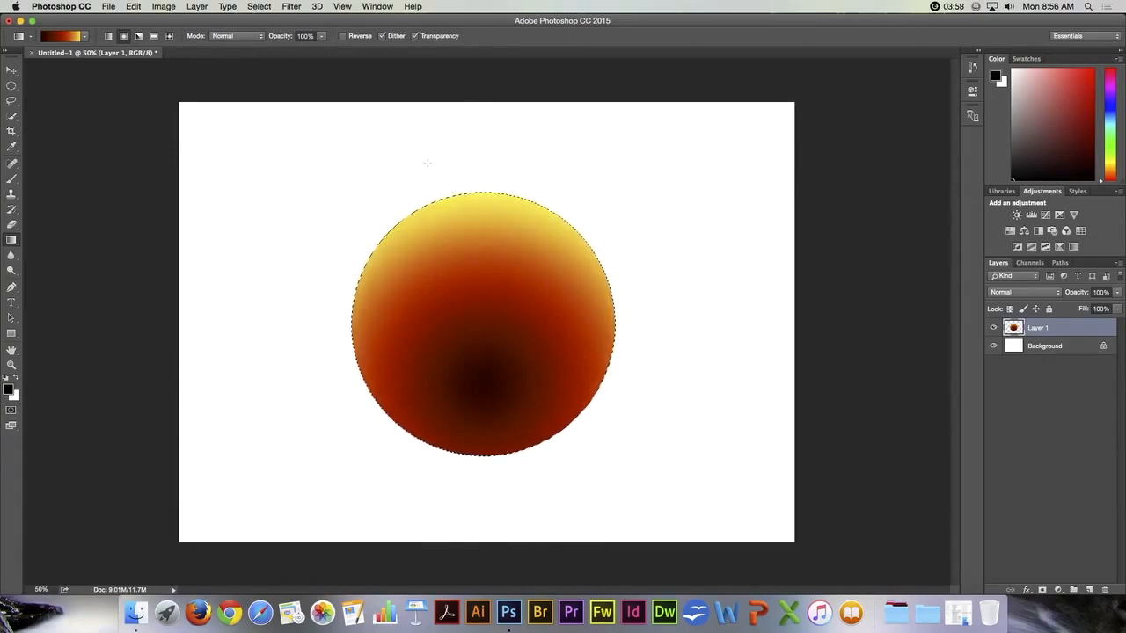
Undo the gradient fill and refill the circle with the gradient reversed, from the lower centre to the circle's top edge.
left_click(345, 36)
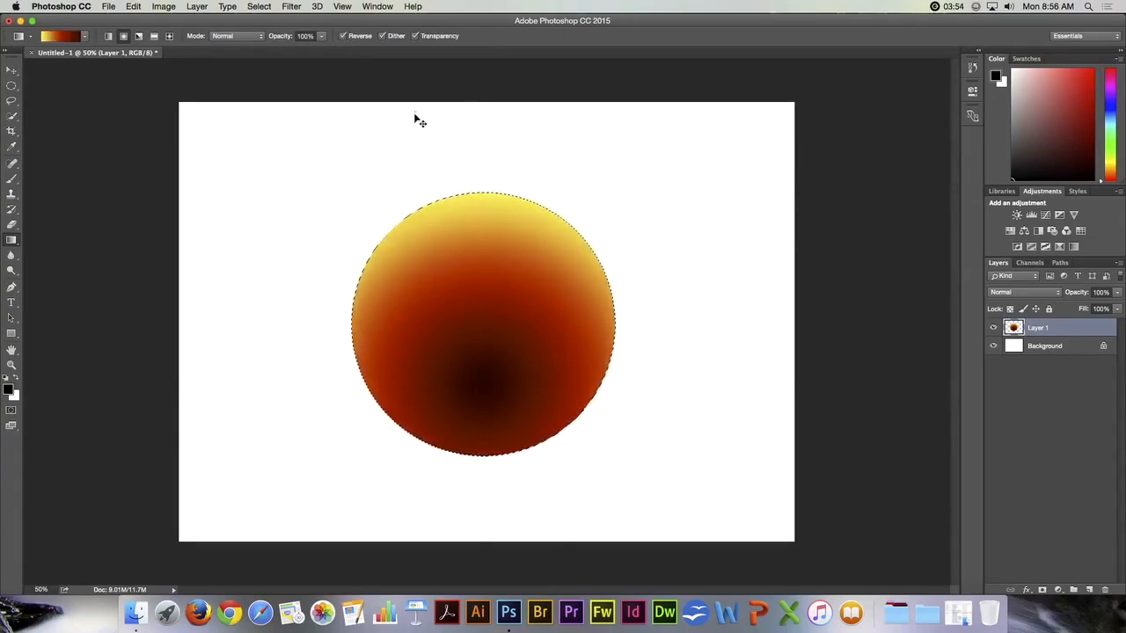
key("super+z")
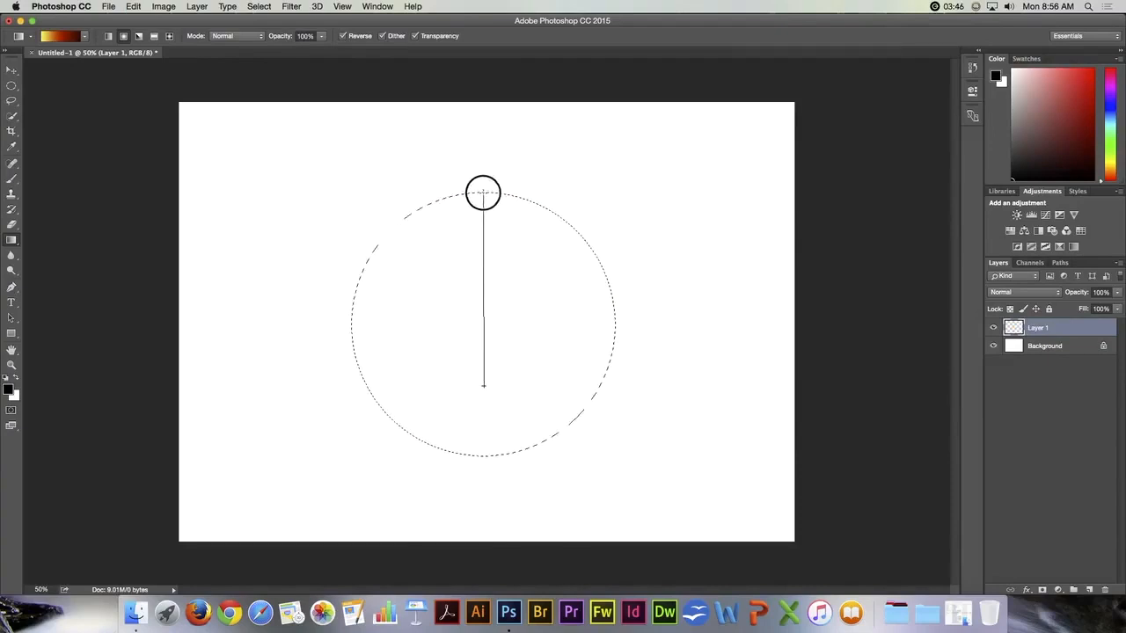
left_click_drag(483, 193, 484, 194)
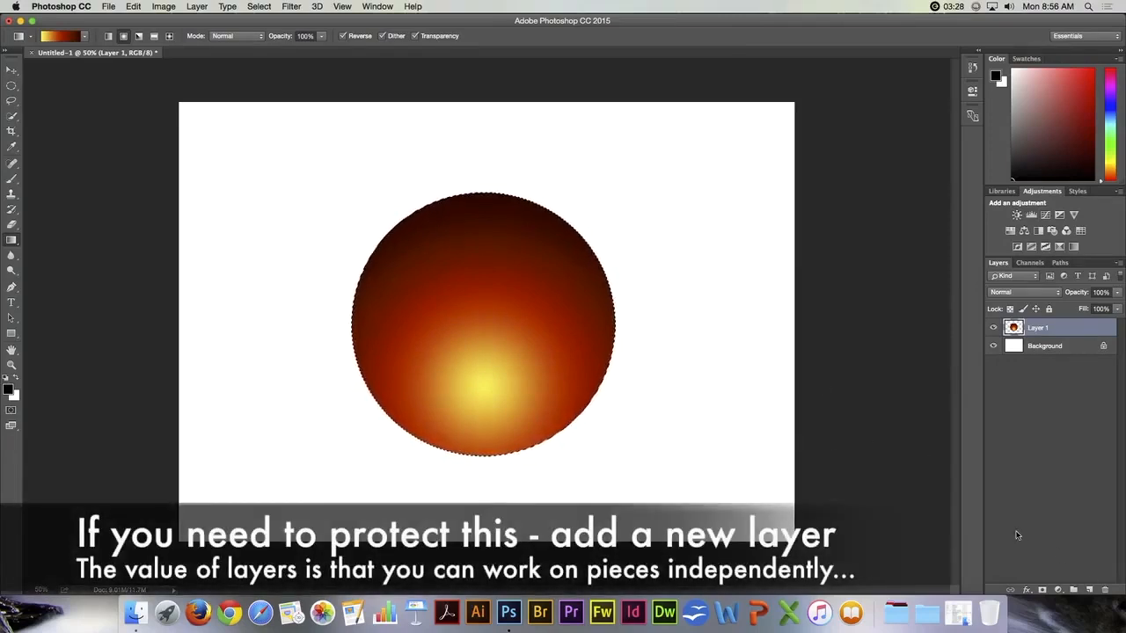
Add another new layer and fill the circular selection with black at 100% opacity.
left_click(1088, 590)
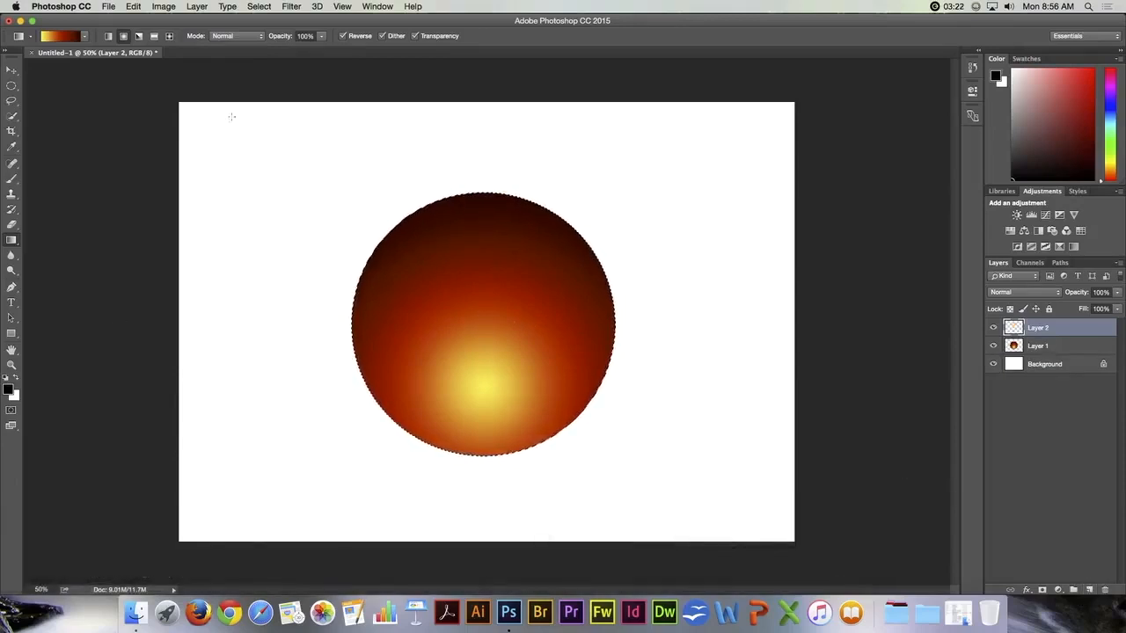
left_click(132, 6)
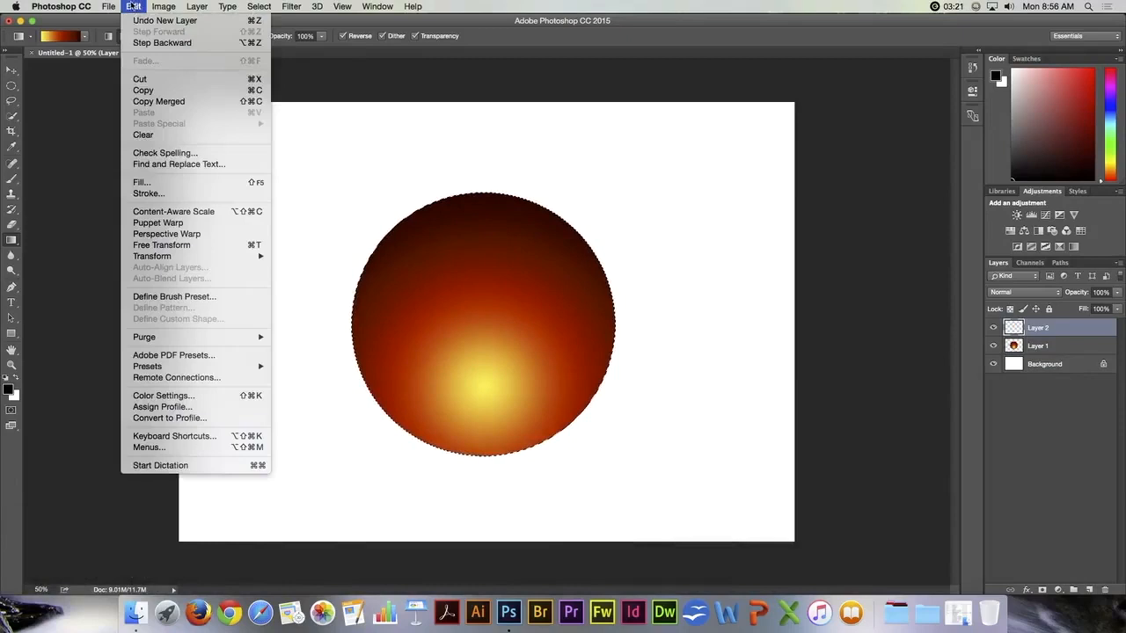
left_click(157, 182)
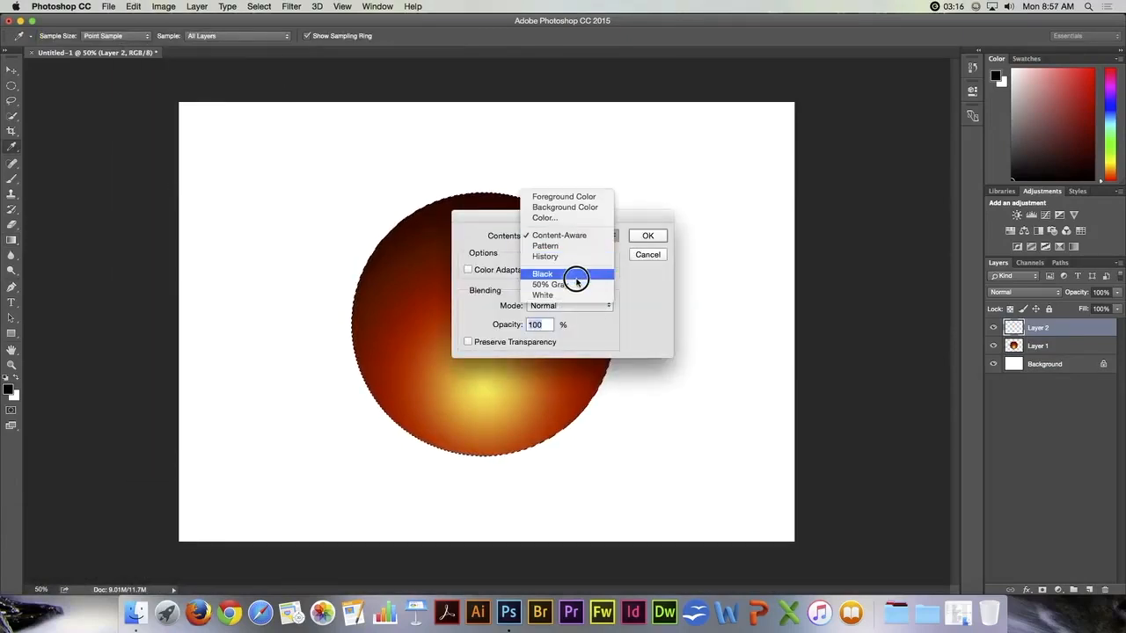
left_click(576, 279)
left_click(647, 236)
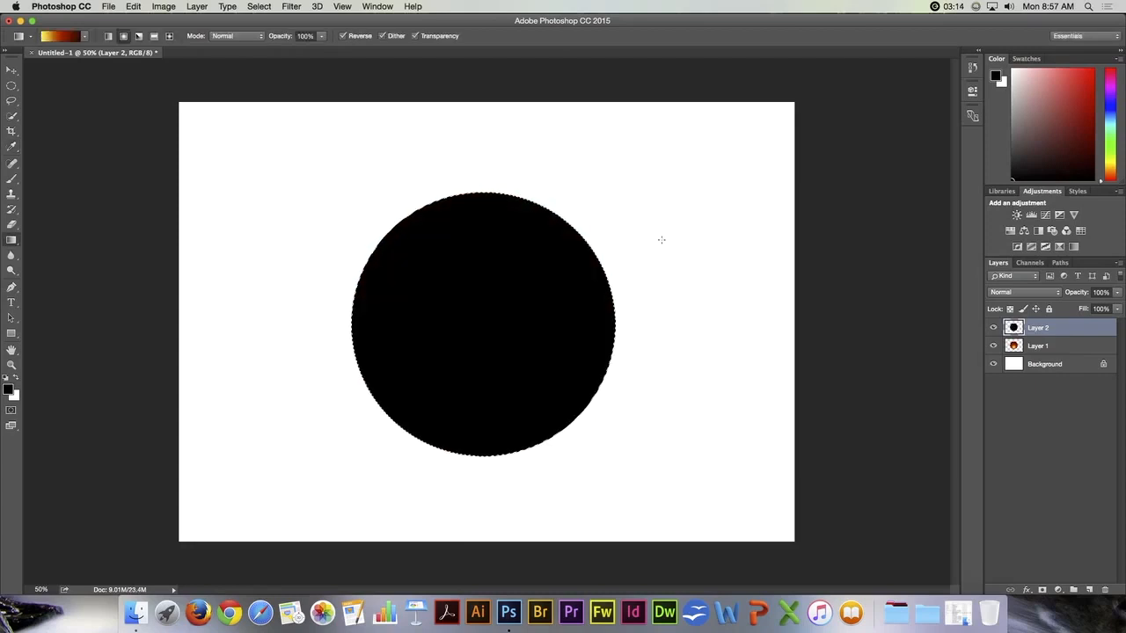
Contract the circular selection by 25 pixels.
left_click(259, 6)
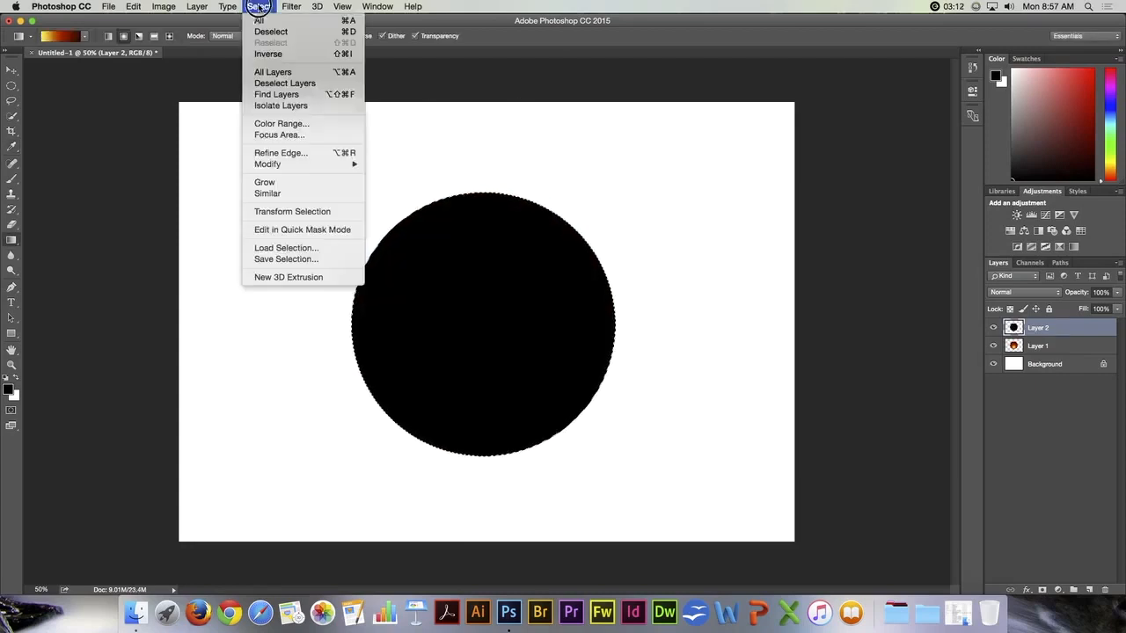
mouse_move(291, 165)
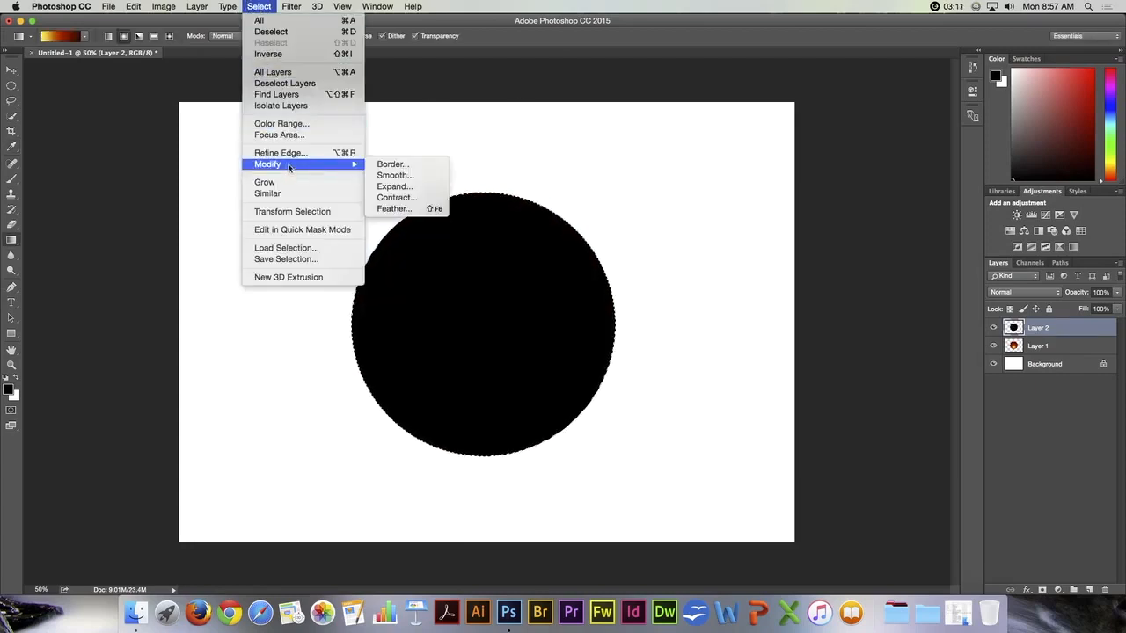
left_click(397, 198)
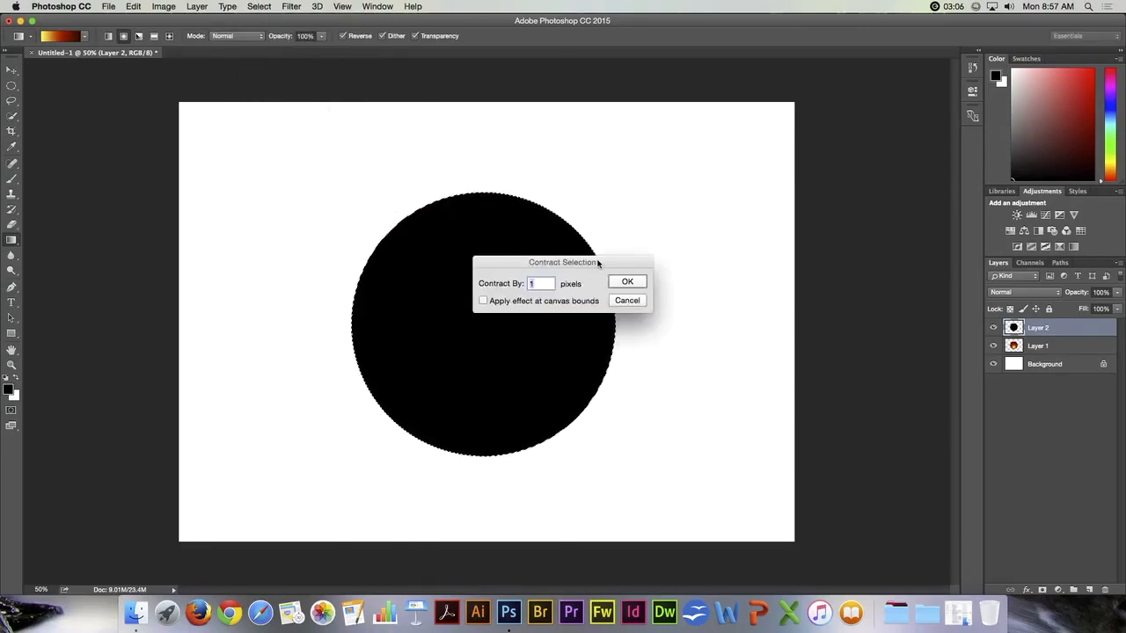
type("25")
key("Return")
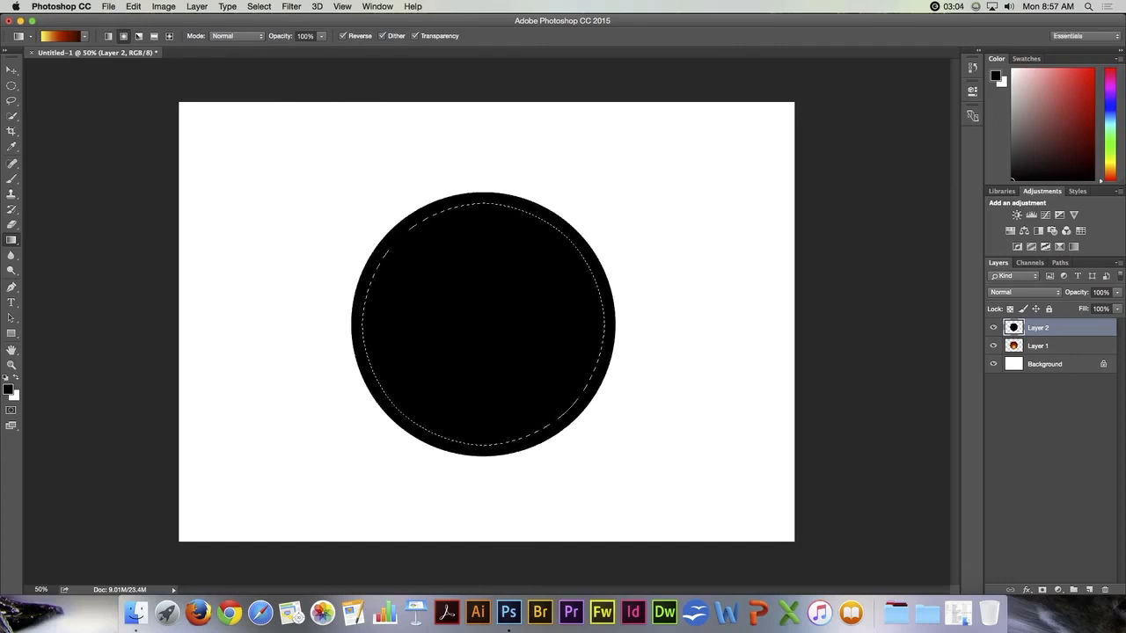
Feather the contracted selection with a radius of 24 pixels.
left_click(258, 7)
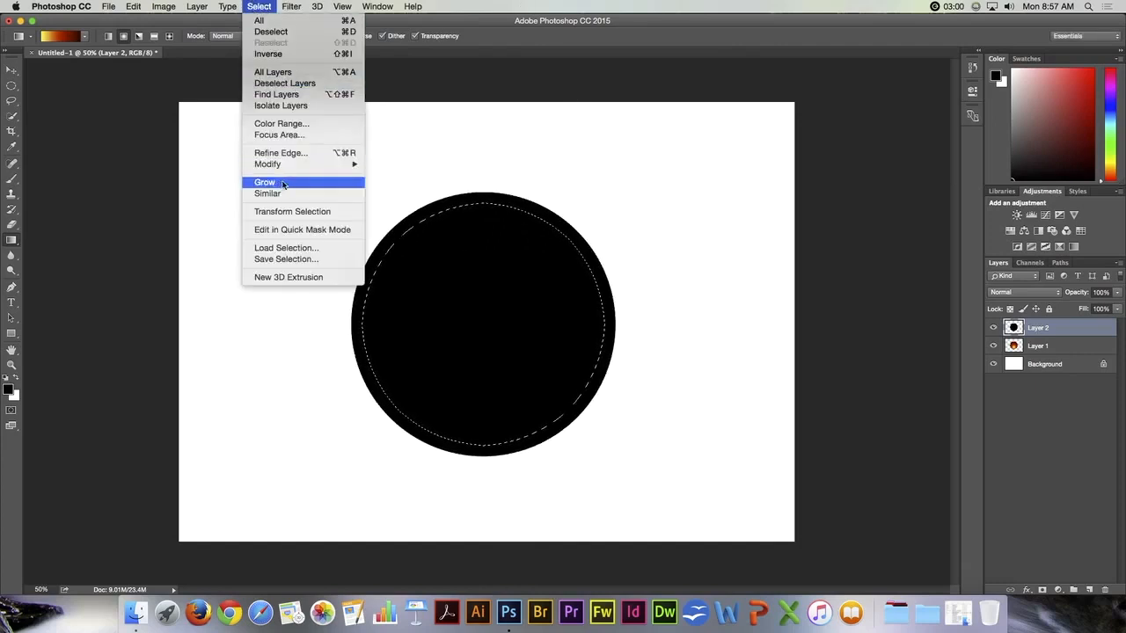
mouse_move(286, 167)
left_click(398, 209)
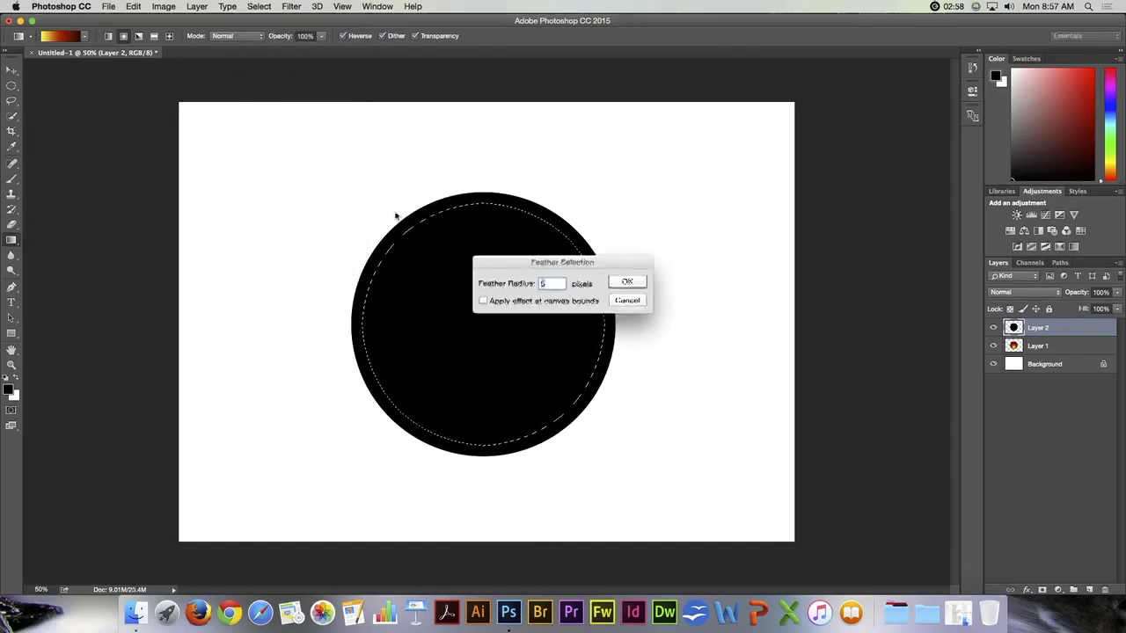
type("10")
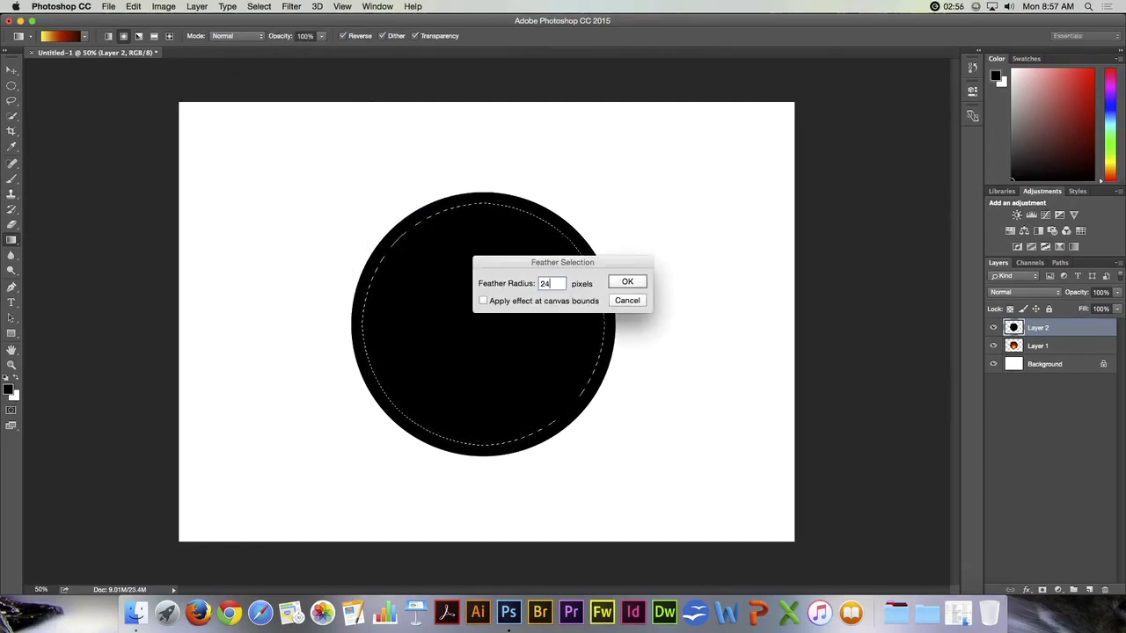
key("Return")
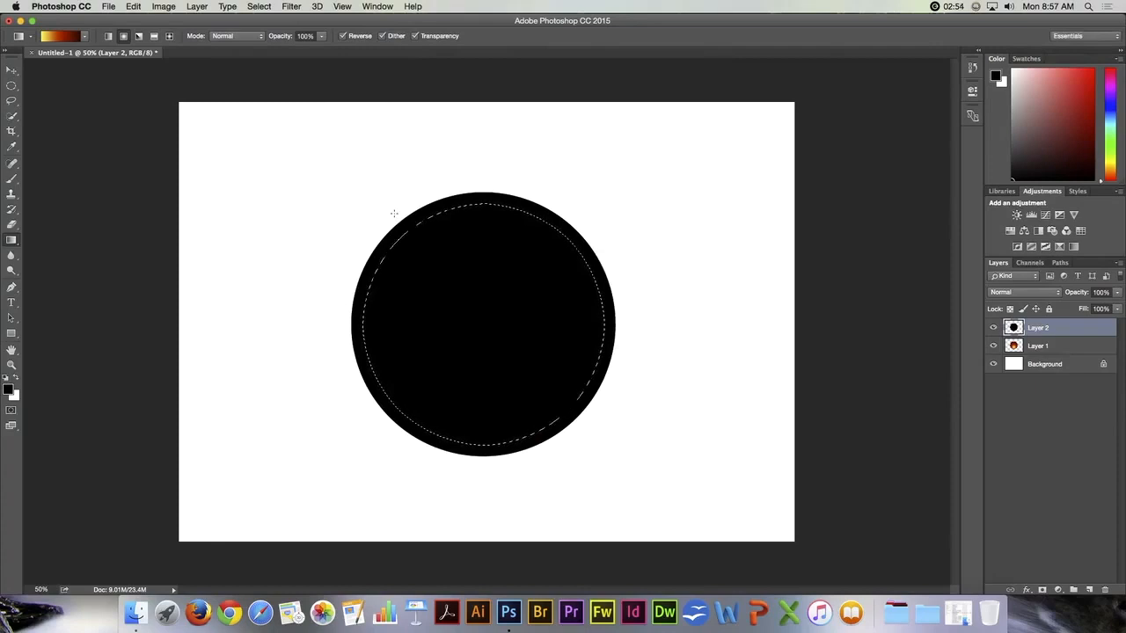
Delete the feathered centre of the black circle so only a soft dark rim remains, and drop the selection.
left_click_drag(484, 387, 394, 213)
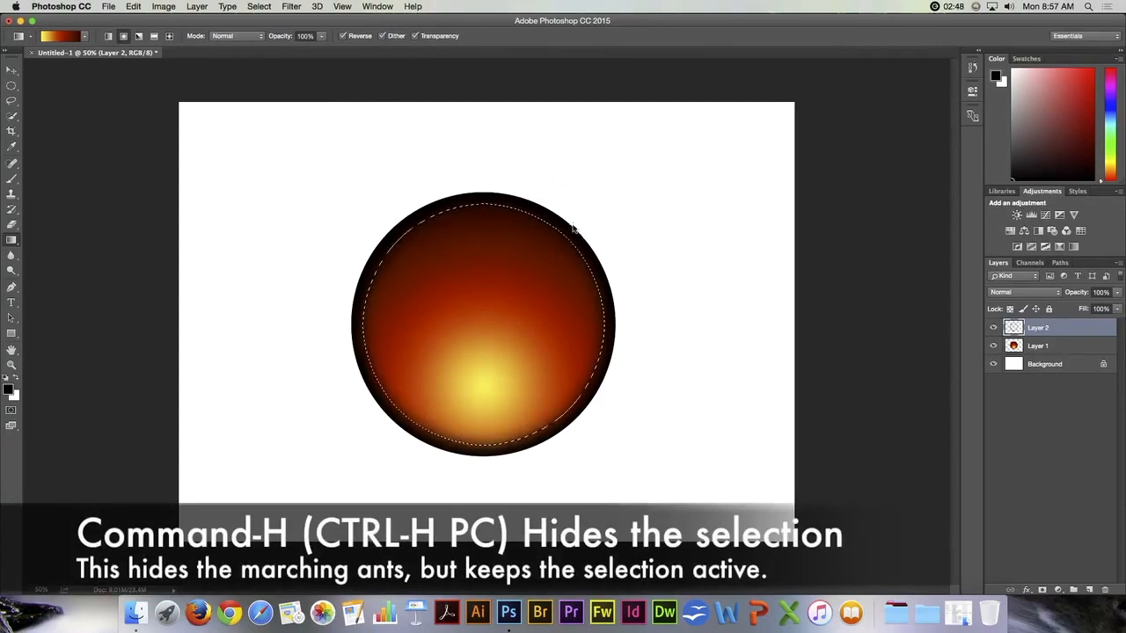
key("super+h")
left_click(666, 213)
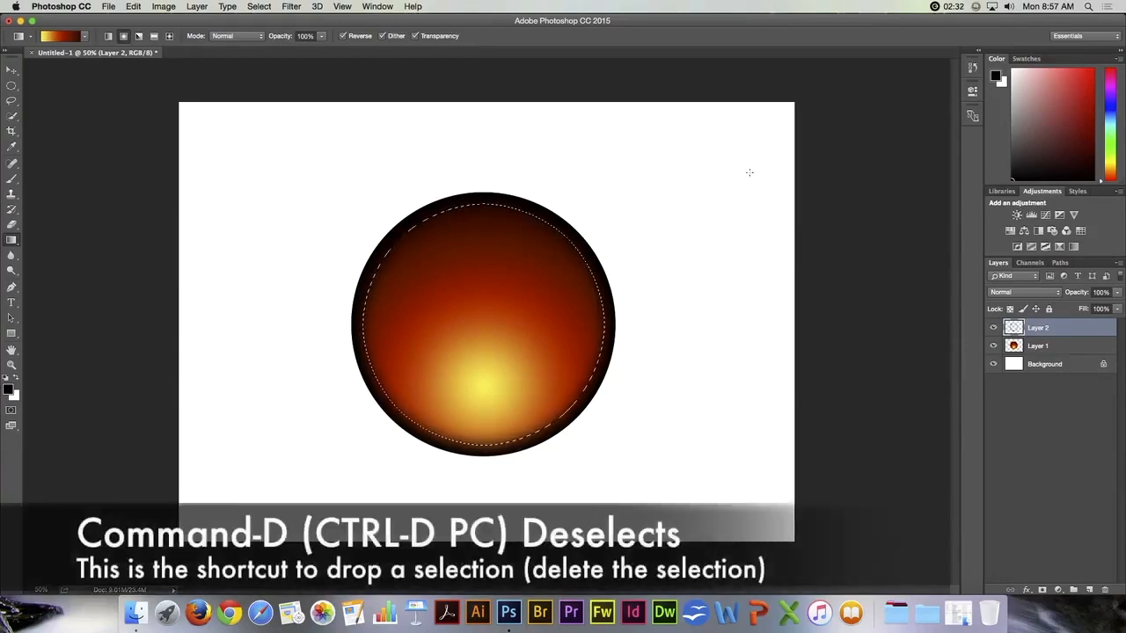
key("super+d")
Add a third new layer and draw an elliptical selection about 2.04 by 1.47 in over the sphere's upper part.
left_click(1088, 591)
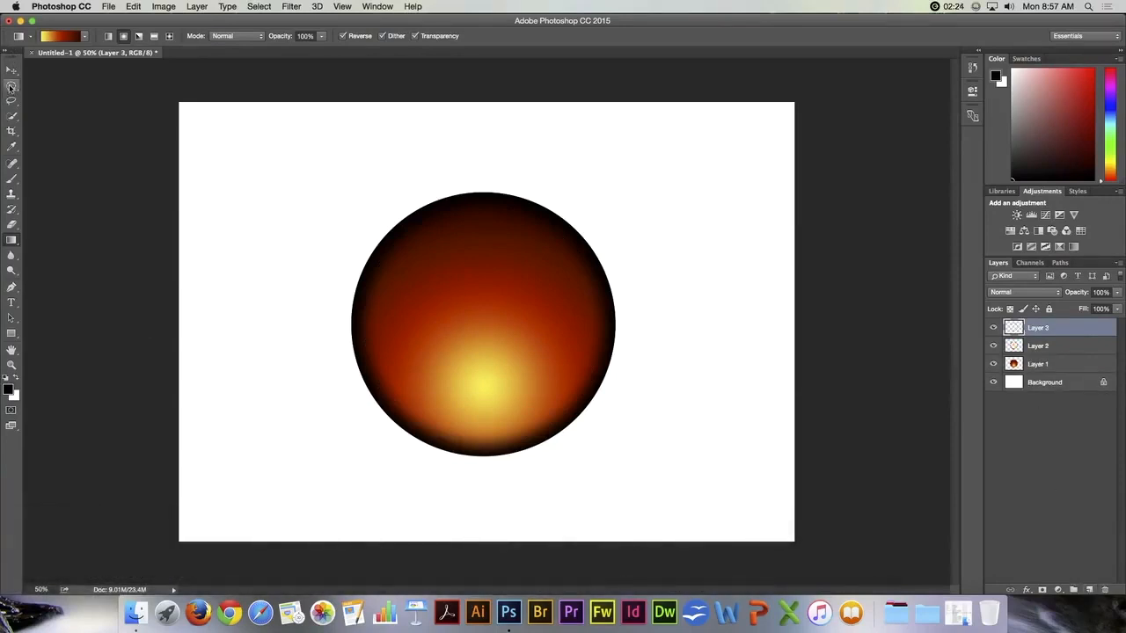
left_click(12, 85)
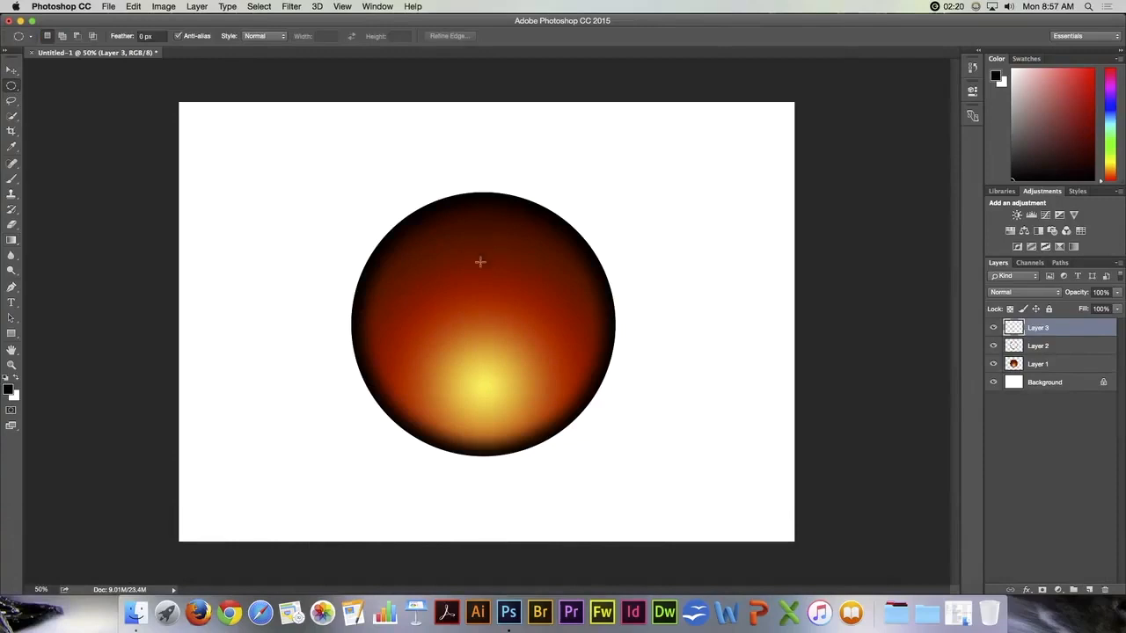
left_click_drag(482, 261, 569, 196)
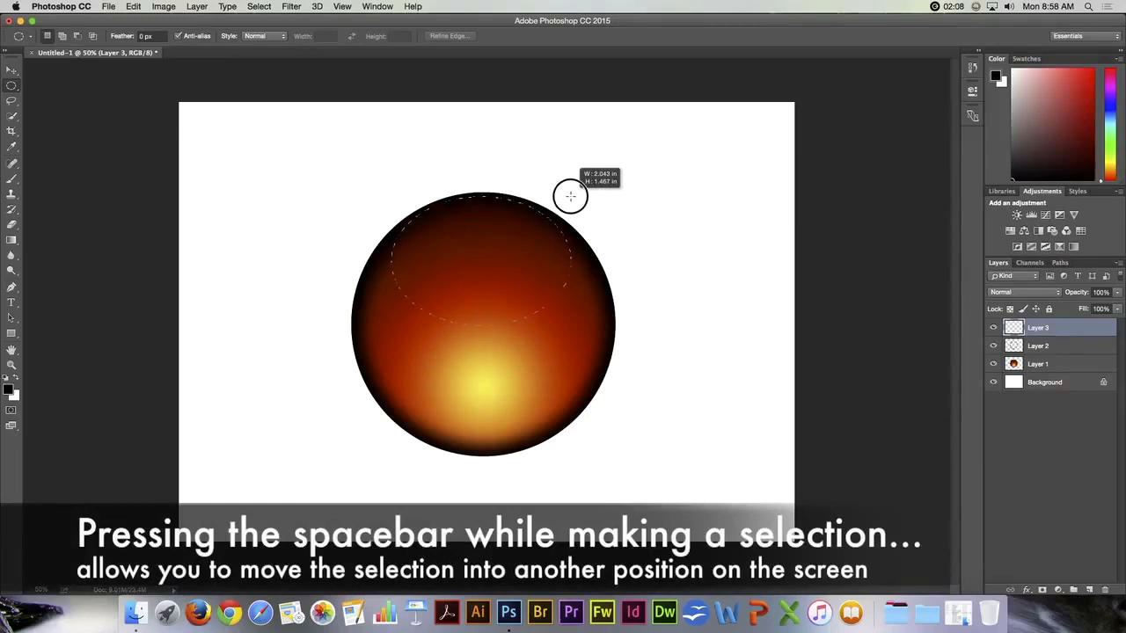
mouse_move(570, 196)
left_mouse_down()
mouse_move(583, 191)
mouse_move(553, 199)
mouse_move(572, 195)
left_mouse_up()
key("space")
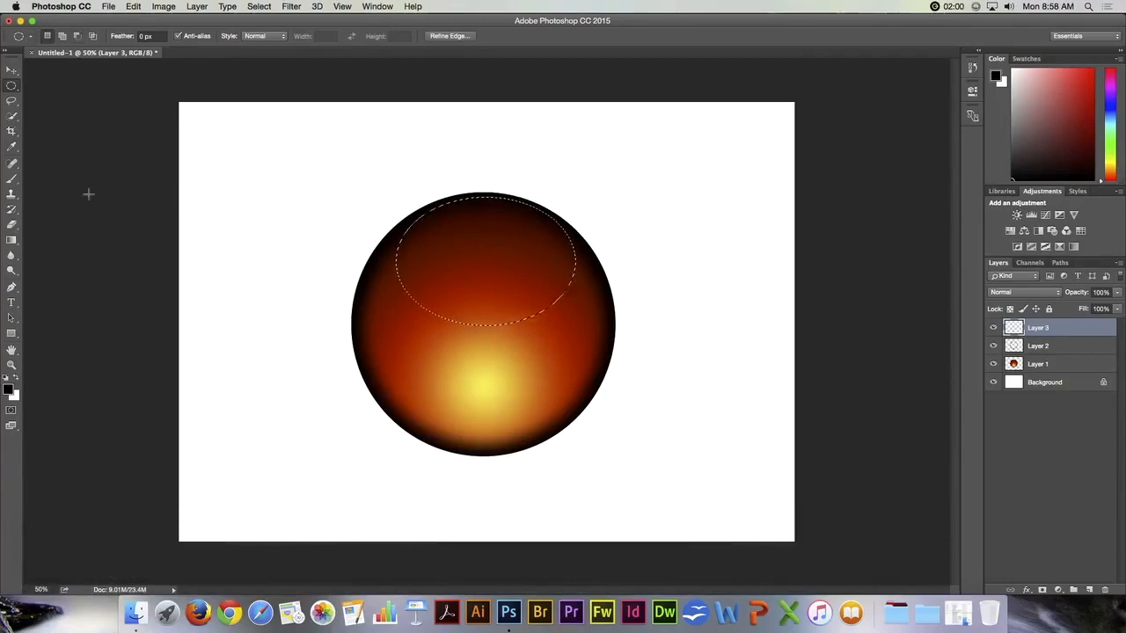
Fill the ellipse with a linear white foreground-to-transparent gradient fading downward from its top, and deselect.
left_click(11, 239)
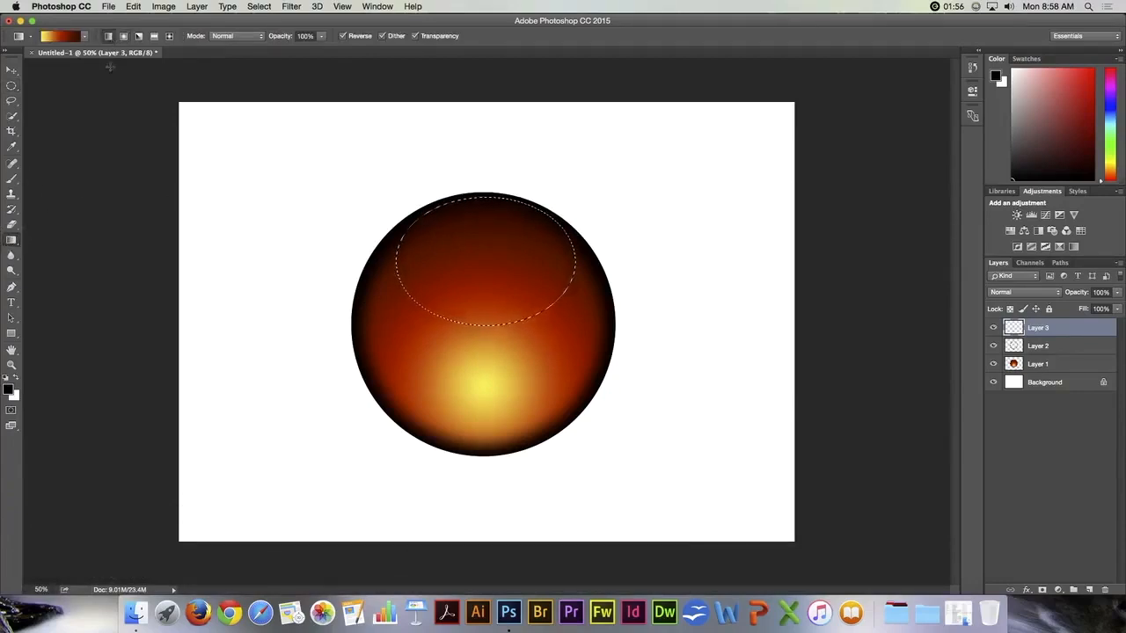
left_click(84, 36)
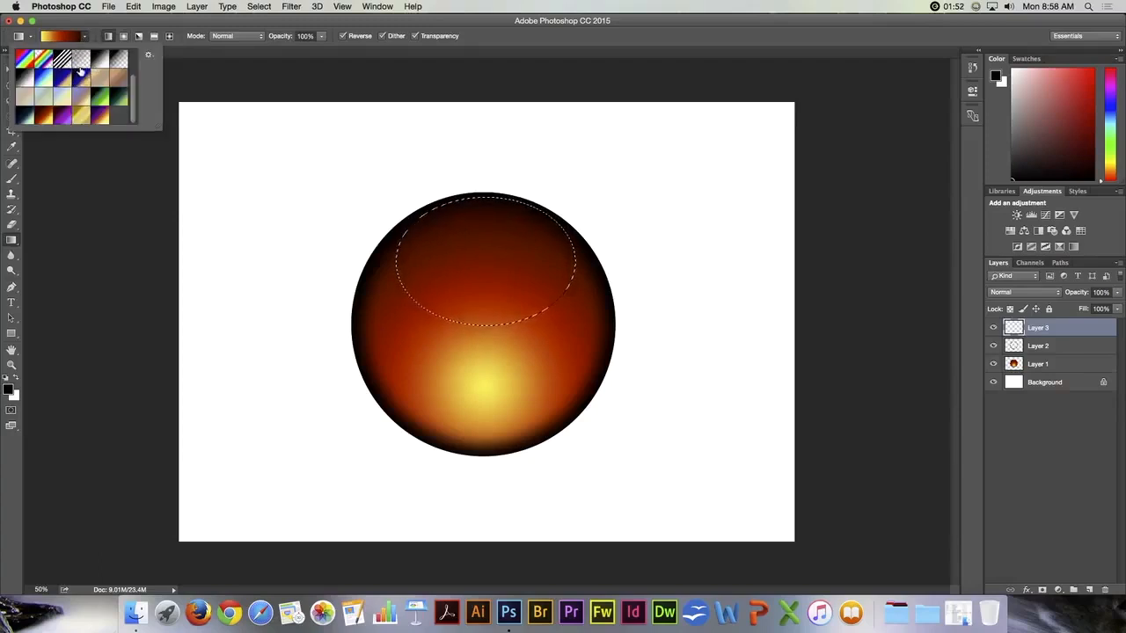
left_click(120, 62)
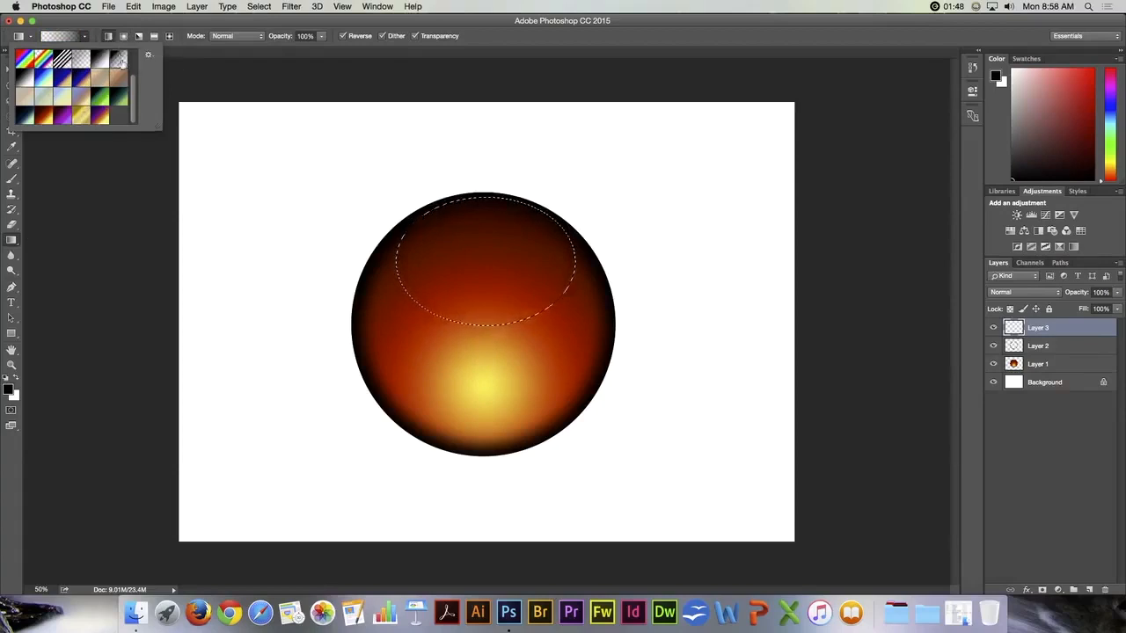
left_click_drag(133, 87, 134, 45)
left_click(41, 60)
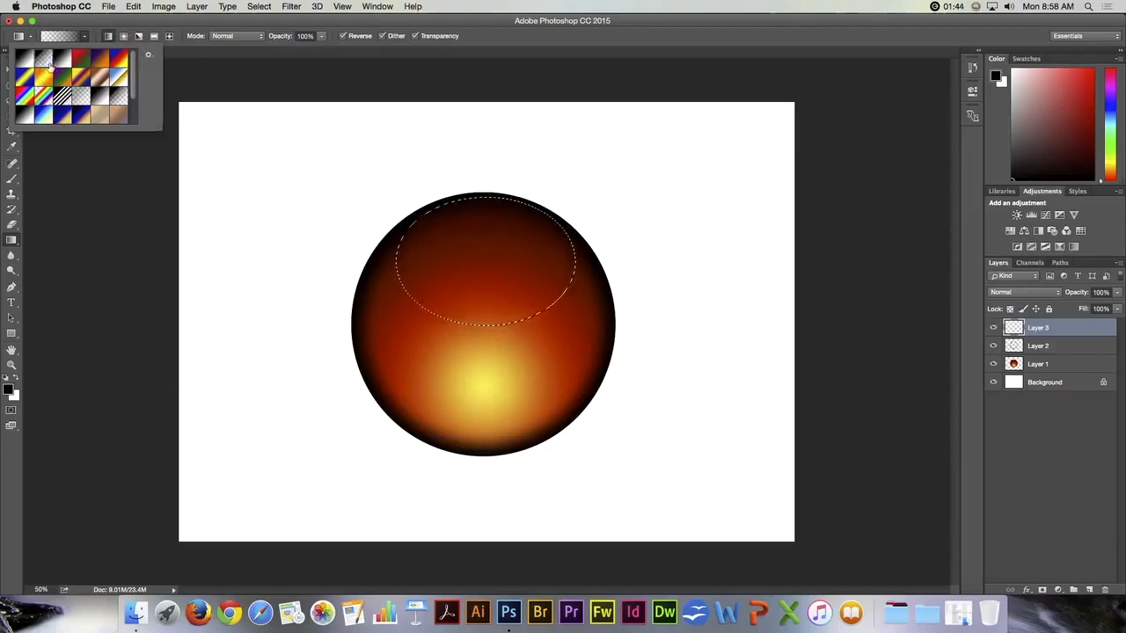
left_click(16, 378)
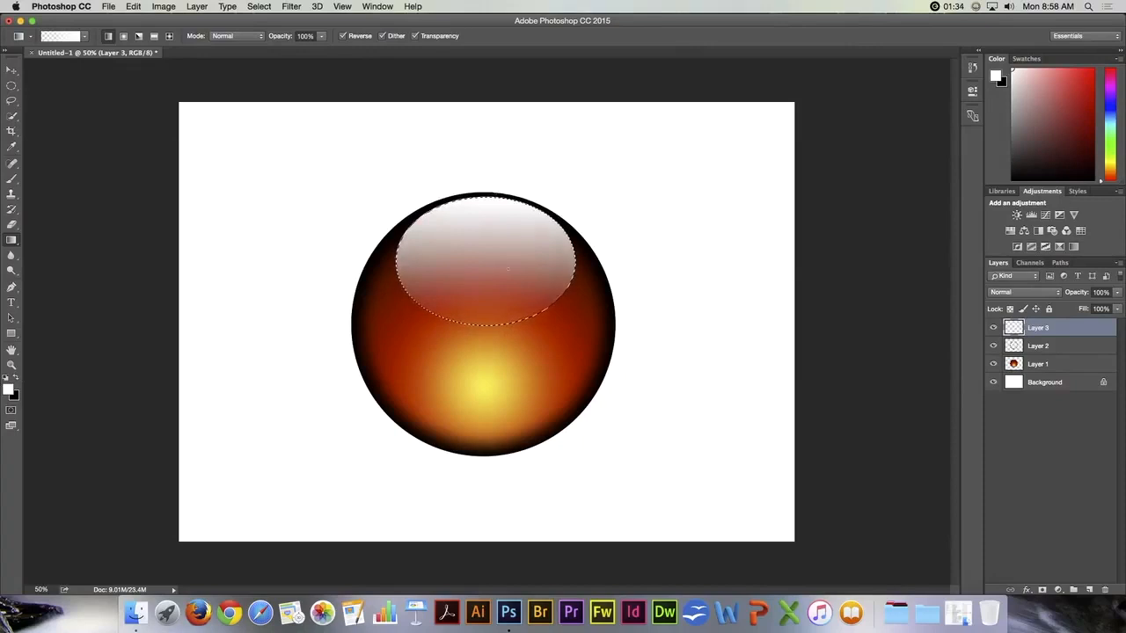
key("super+d")
Enlarge the Eraser brush to 1000 px and softly erase the lower edge of the white highlight.
key("e")
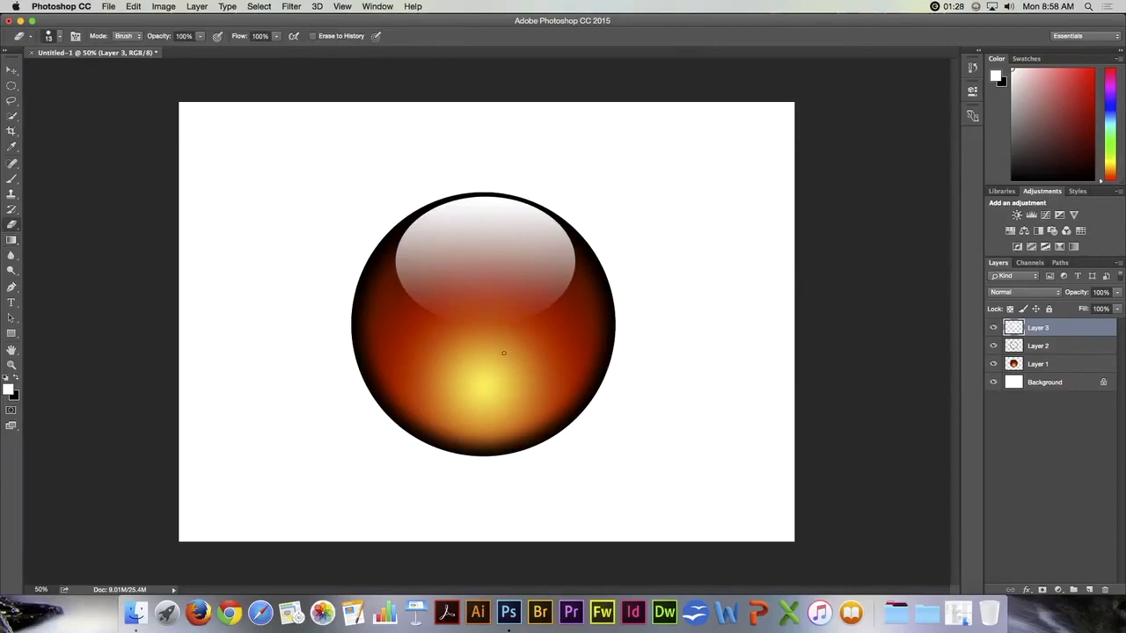
key("bracketright")
key("bracketright")
key("bracketright")
key("bracketright")
key("bracketright")
key("bracketright")
key("bracketright")
key("bracketright")
key("bracketright")
key("bracketright")
key("bracketright")
key("bracketright")
key("bracketright")
key("bracketright")
key("bracketright")
key("bracketright")
key("bracketright")
key("bracketright")
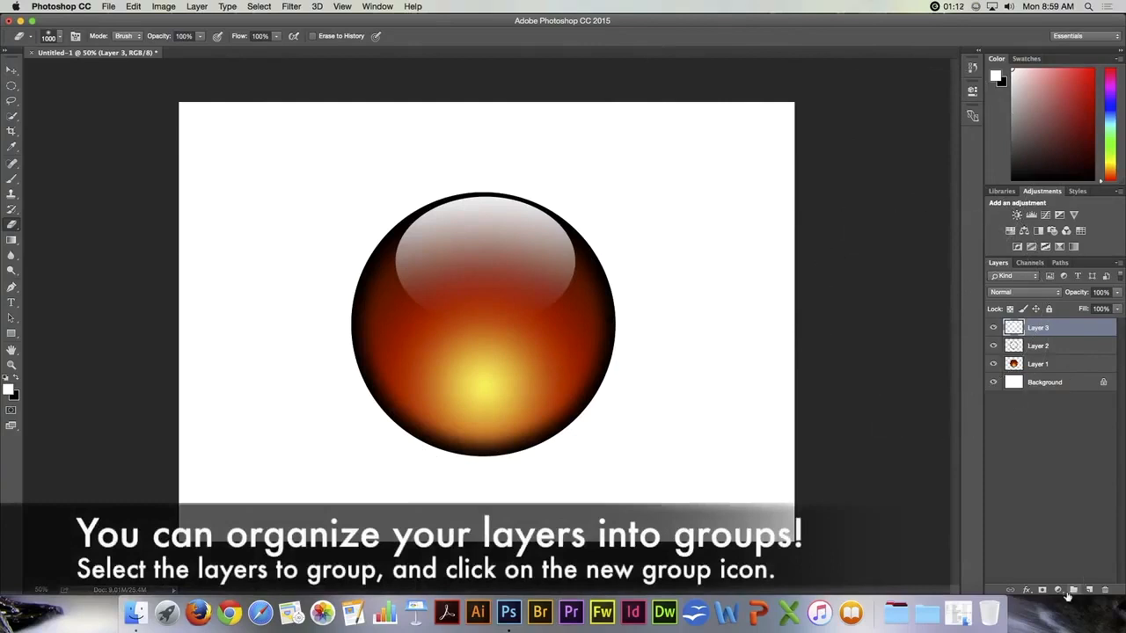
Group Layer 1, Layer 2 and Layer 3 together and rename the group as Jewel.
left_click(1046, 364, "shift")
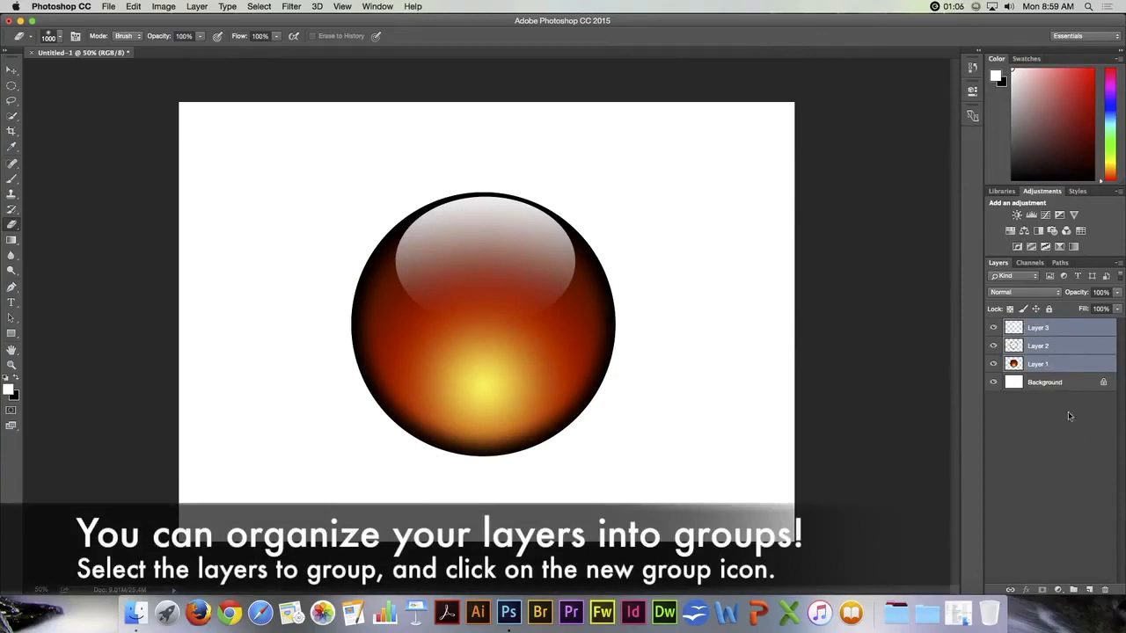
left_click(1073, 590)
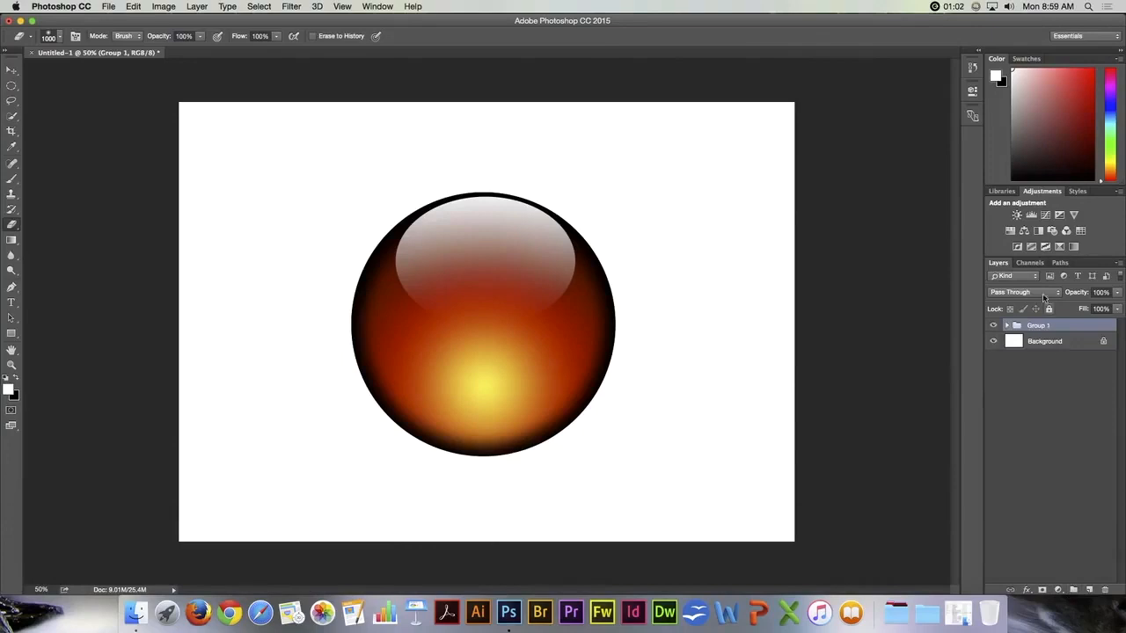
double_click(1039, 326)
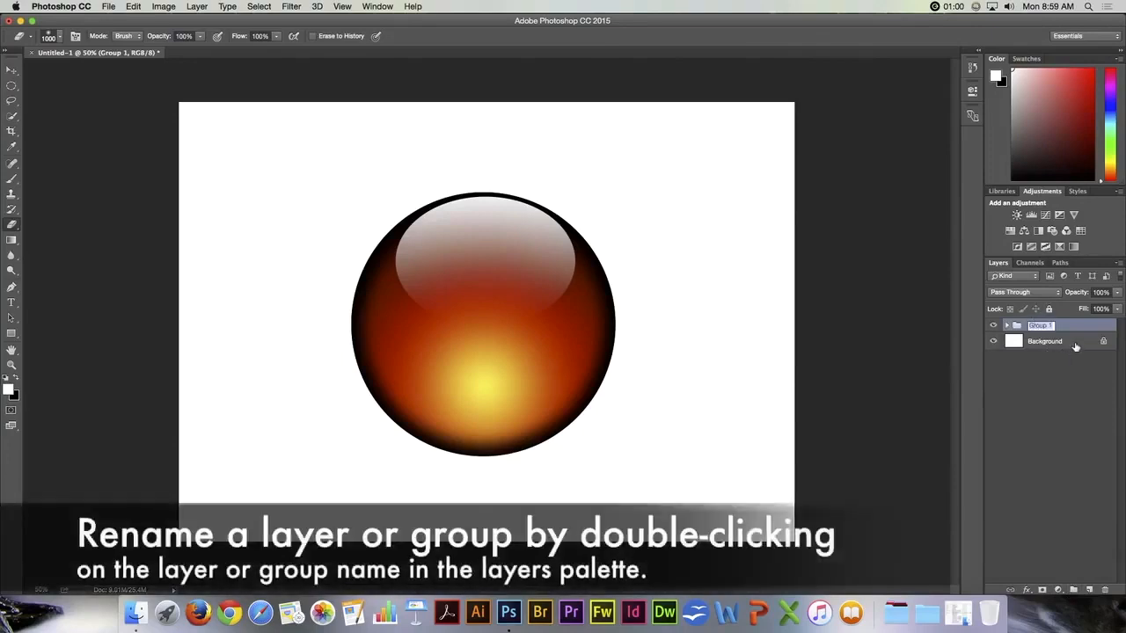
type("Jewel")
key("Return")
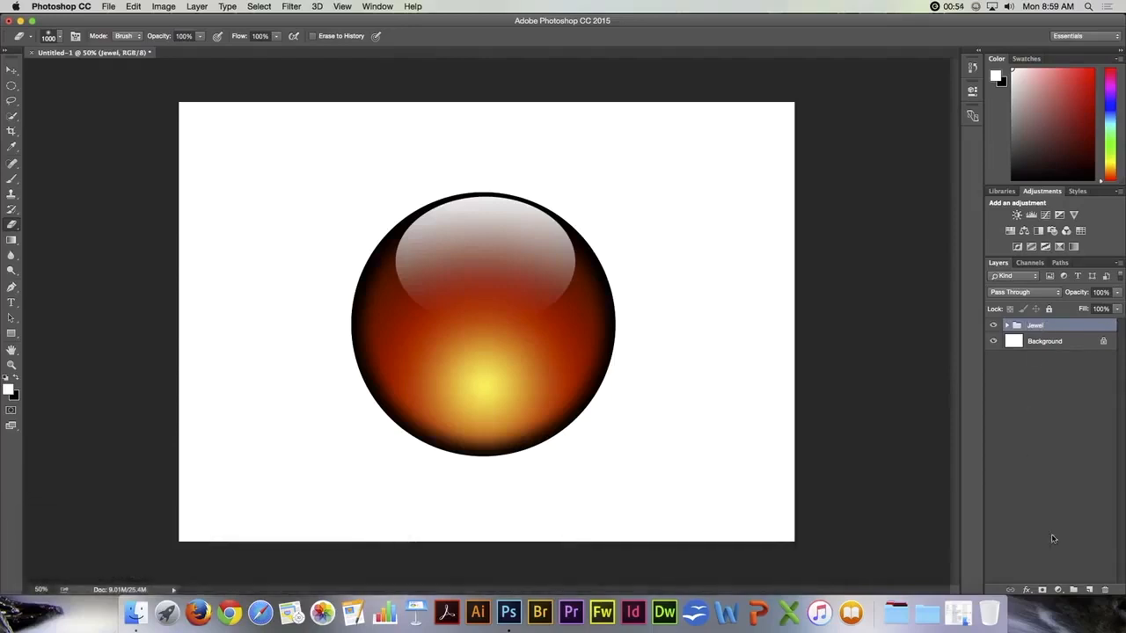
Add a drop shadow to the Jewel group, offset downward below the orb and enlarged to a wide, soft blur.
left_click(1029, 590)
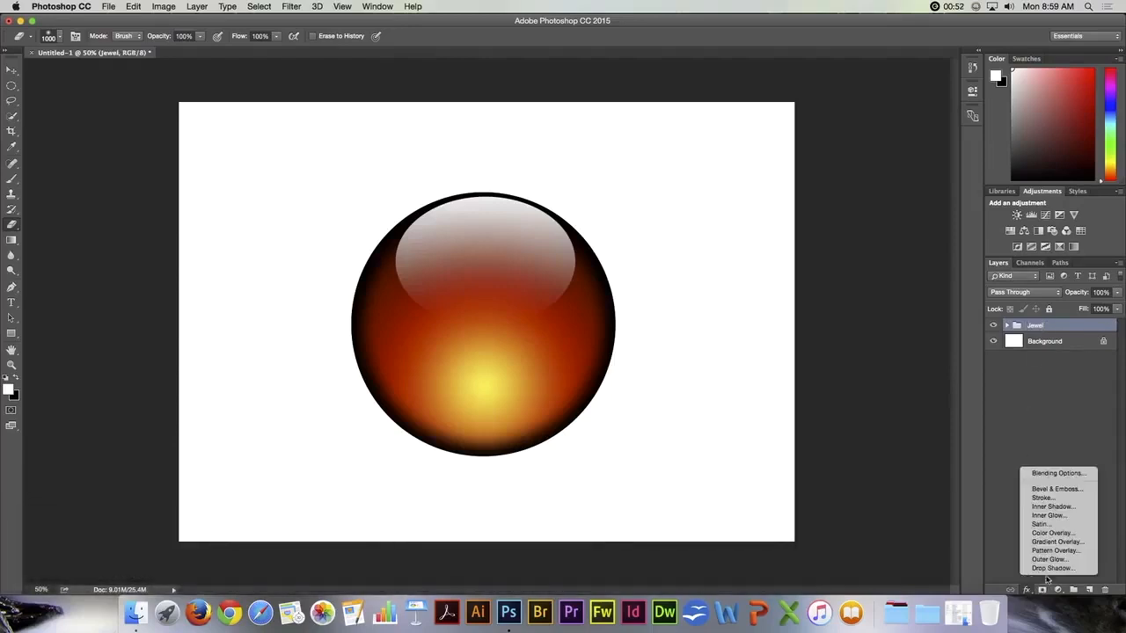
left_click(1048, 570)
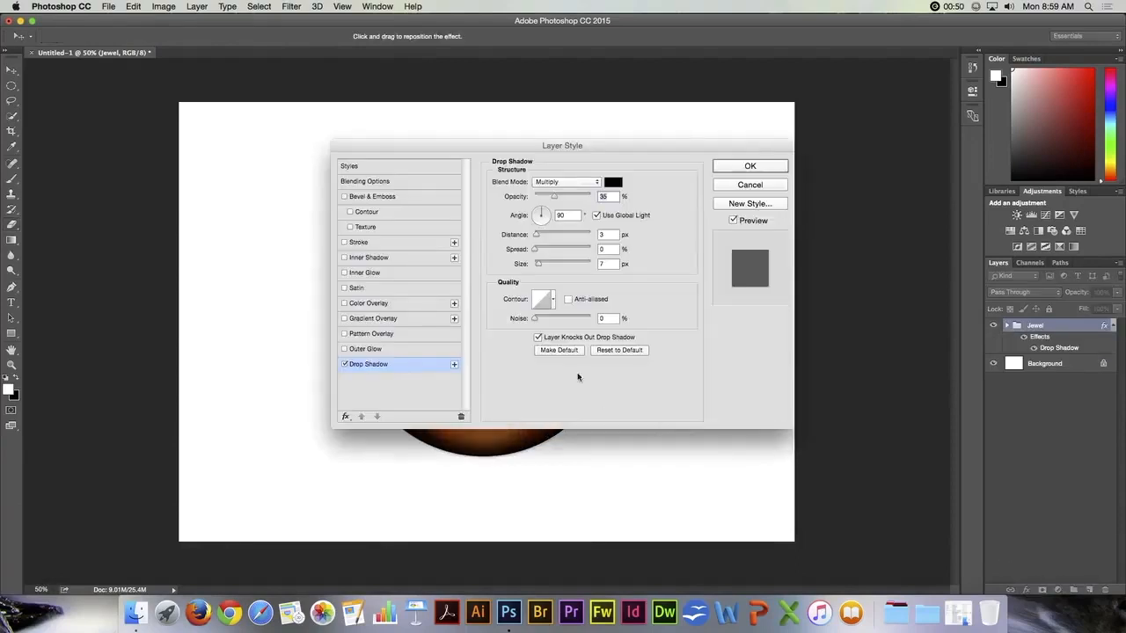
left_click_drag(510, 149, 729, 69)
left_click_drag(452, 387, 458, 417)
left_click_drag(761, 185, 785, 182)
left_click(957, 84)
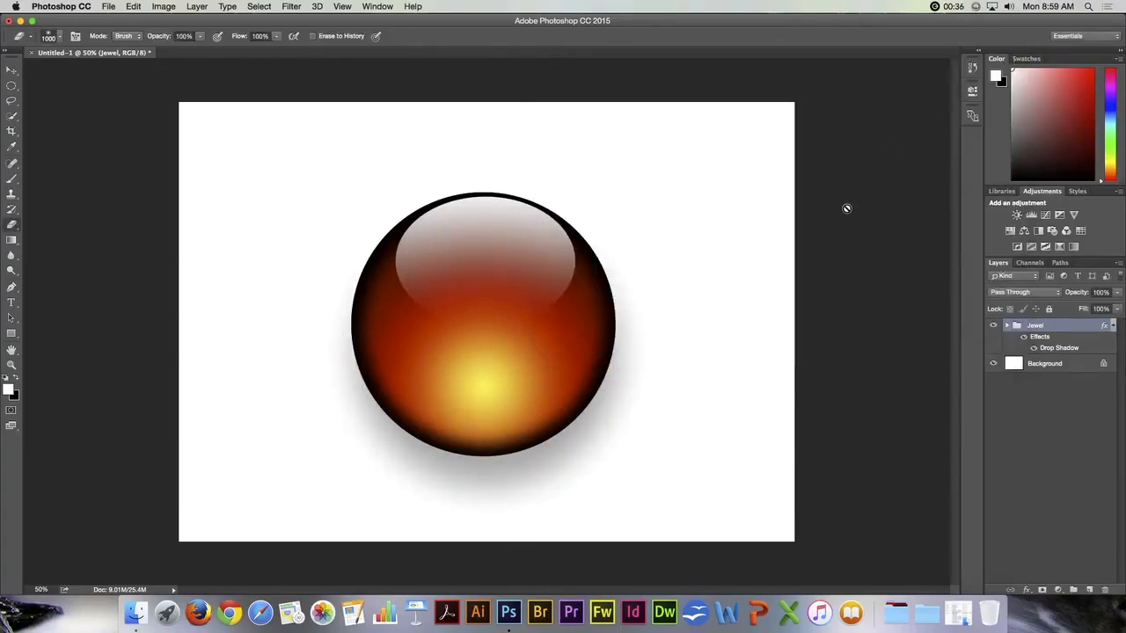